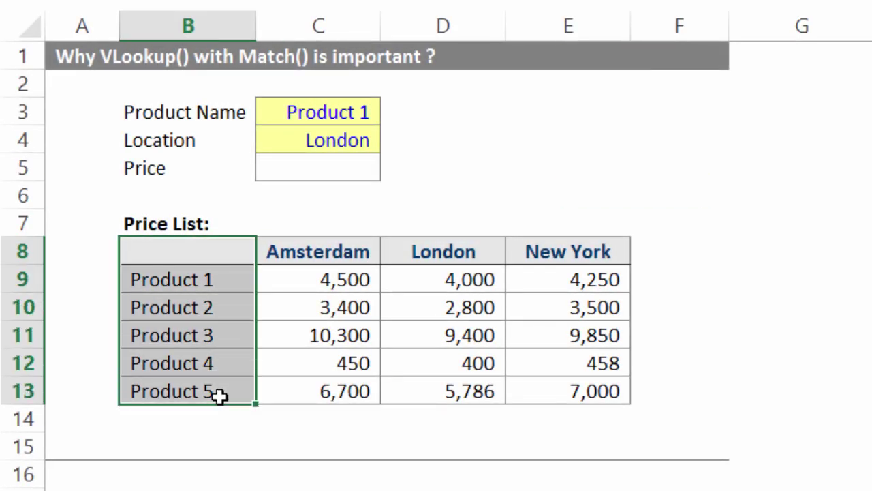
drag(317, 251, 634, 250)
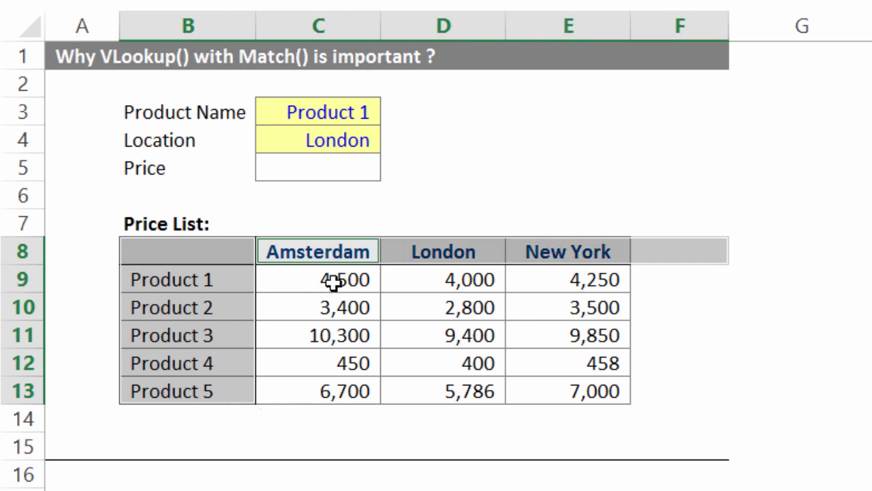
drag(332, 283, 579, 384)
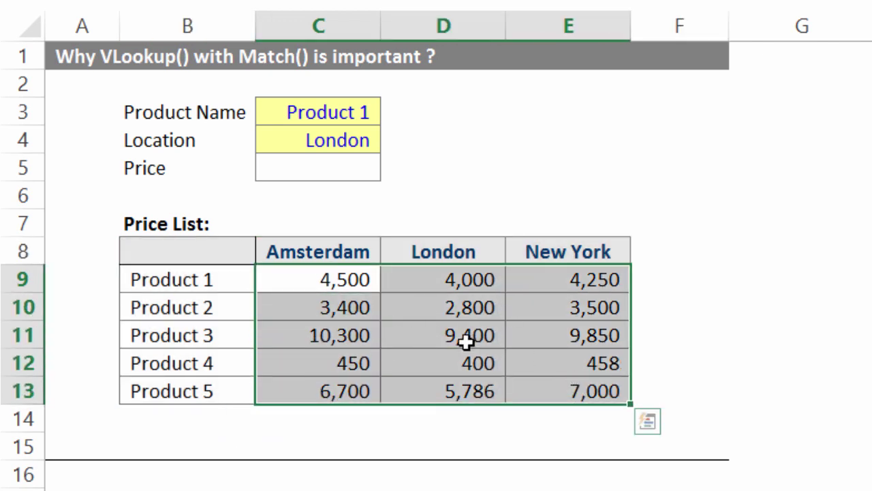
drag(325, 111, 306, 141)
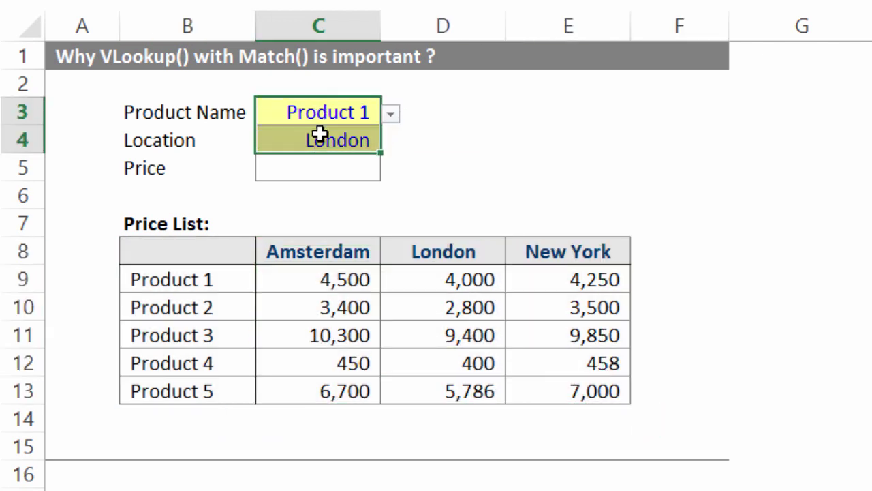
Start a VLOOKUP formula in C5 with C3 as the lookup value and the absolute range $B$8:$E$13 as the table array
click(308, 173)
text(=vl)
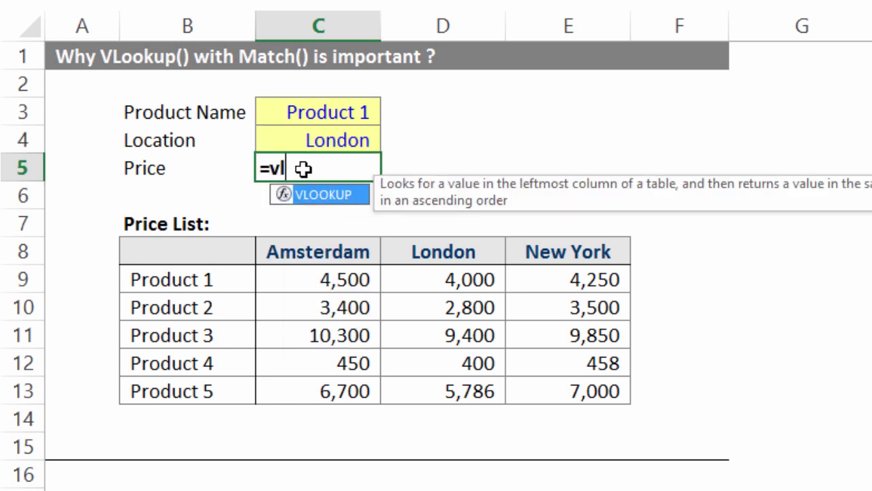
key(Tab)
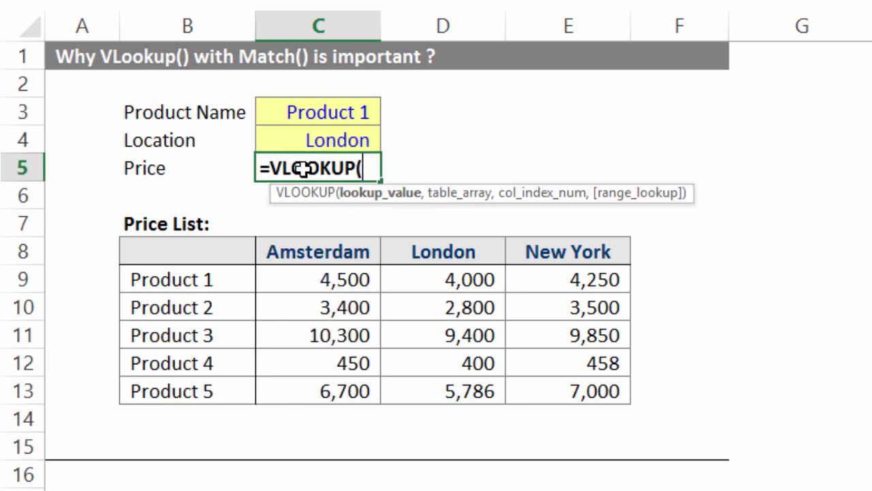
click(291, 114)
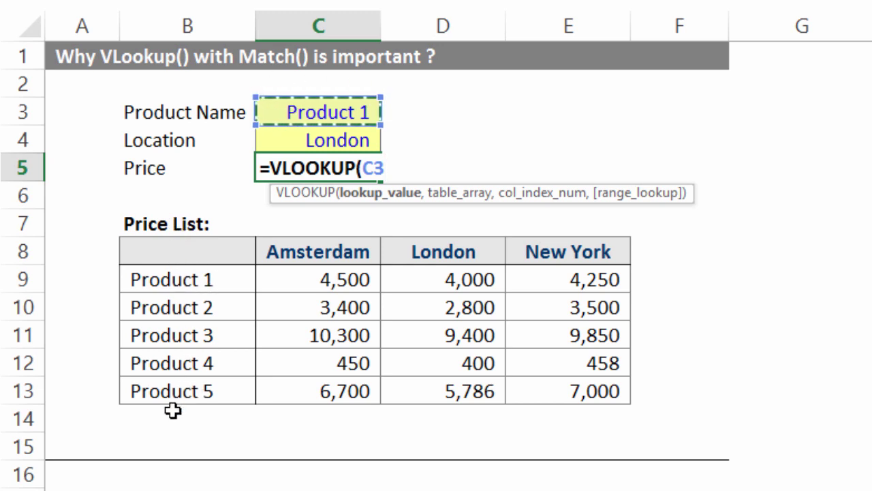
text(,)
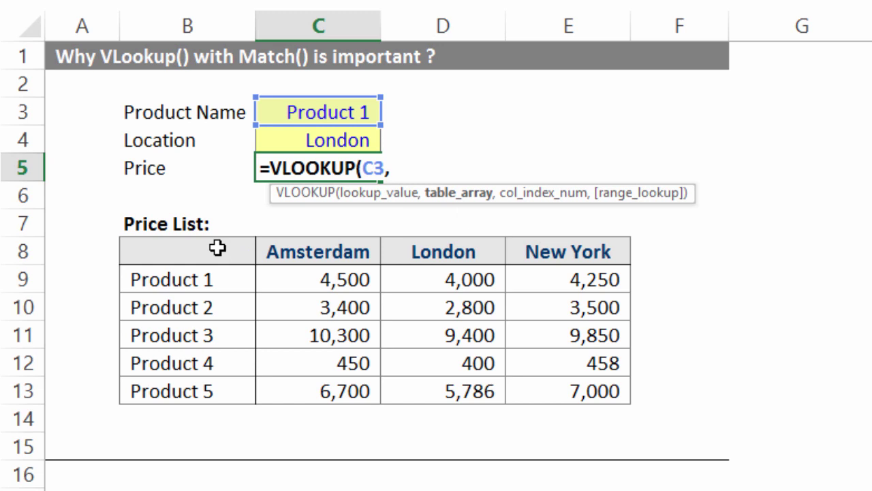
drag(274, 247, 565, 382)
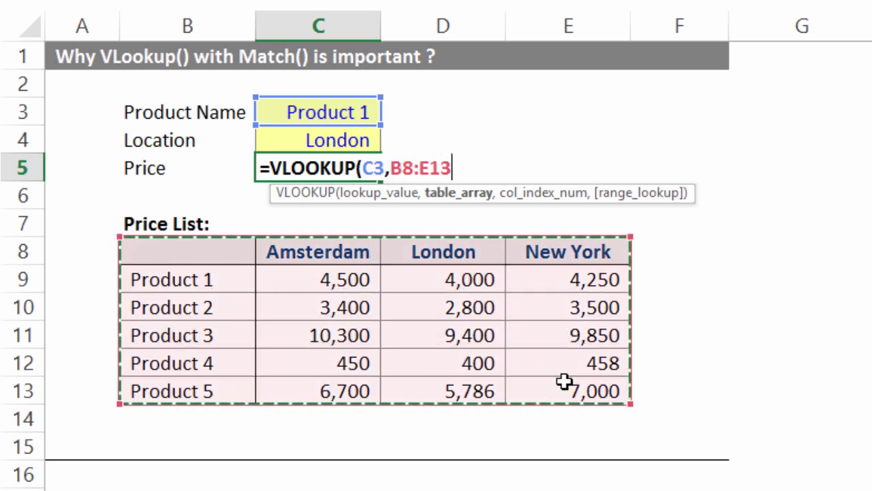
key(F4)
text(,)
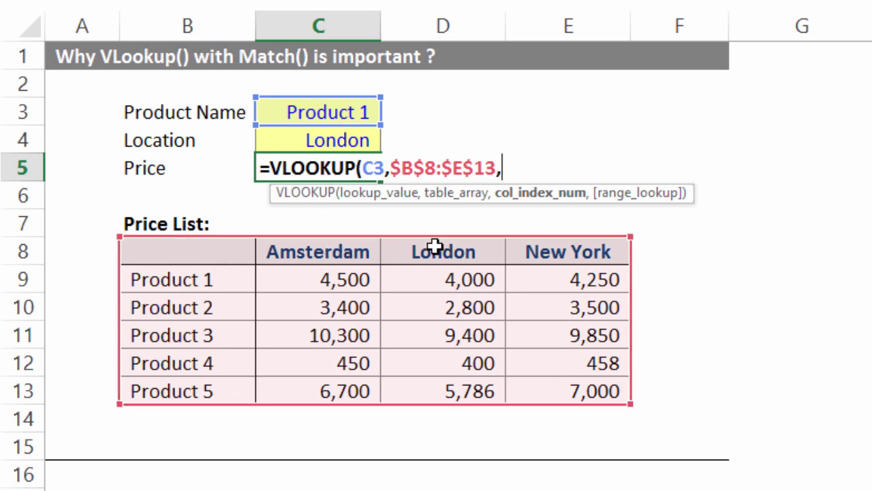
text(3)
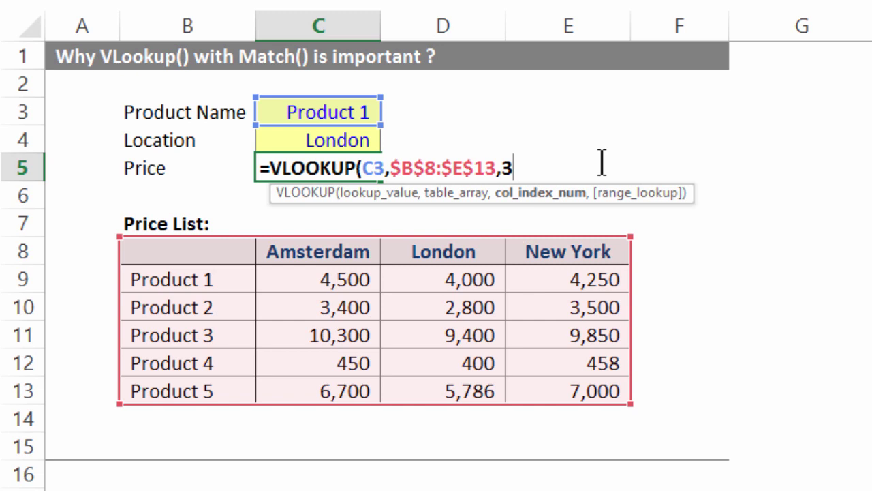
click(505, 168)
drag(504, 167, 529, 168)
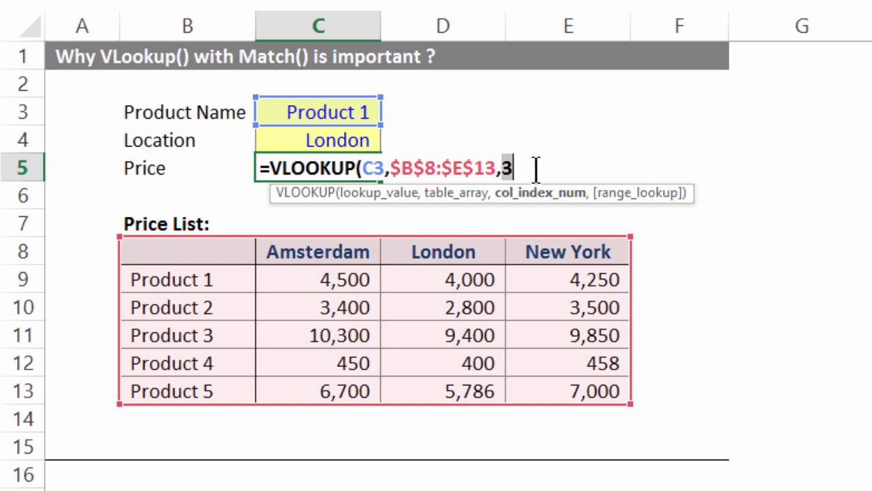
text(4)
key(BackSpace)
Insert an empty MATCH() function as the column index argument of the VLOOKUP in C5
text(mat)
key(Tab)
text())
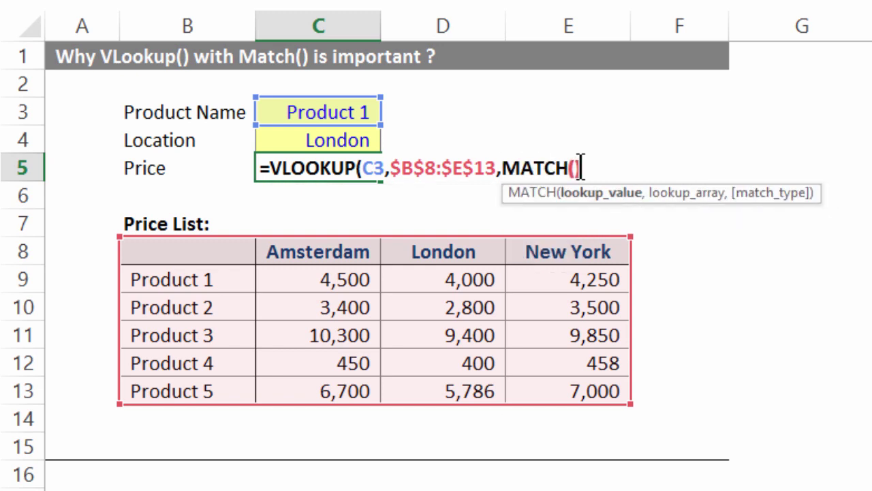
click(564, 166)
click(584, 168)
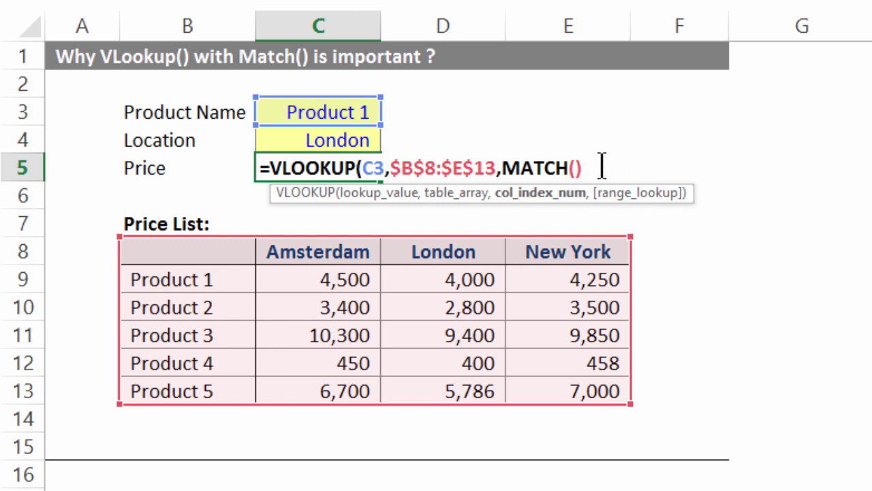
Set the VLOOKUP range lookup argument to 0 for an exact match and close its parenthesis
text(,)
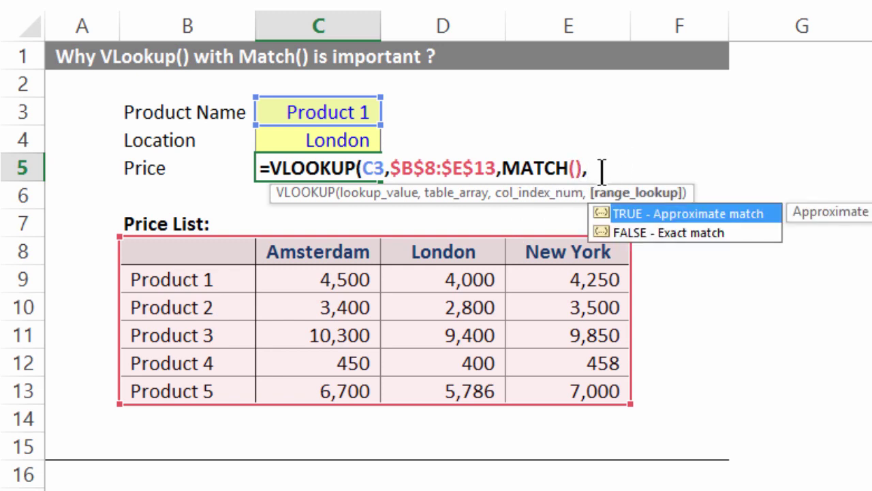
click(650, 232)
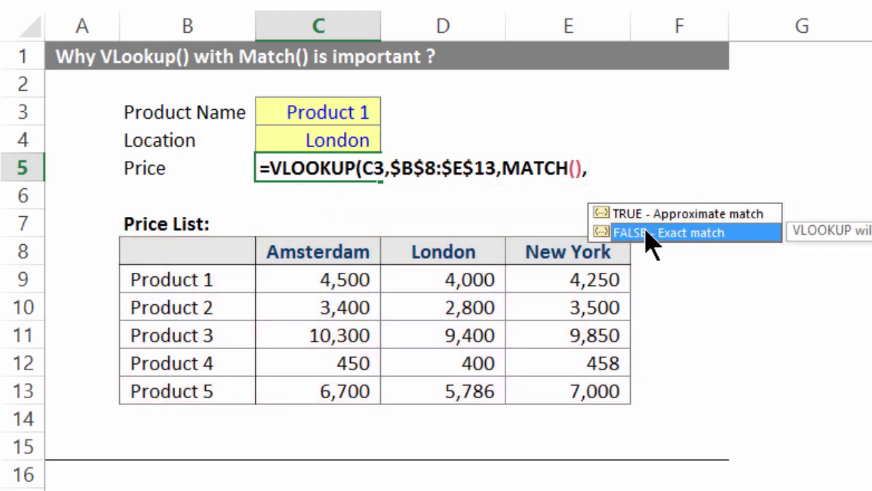
double_click(649, 232)
text())
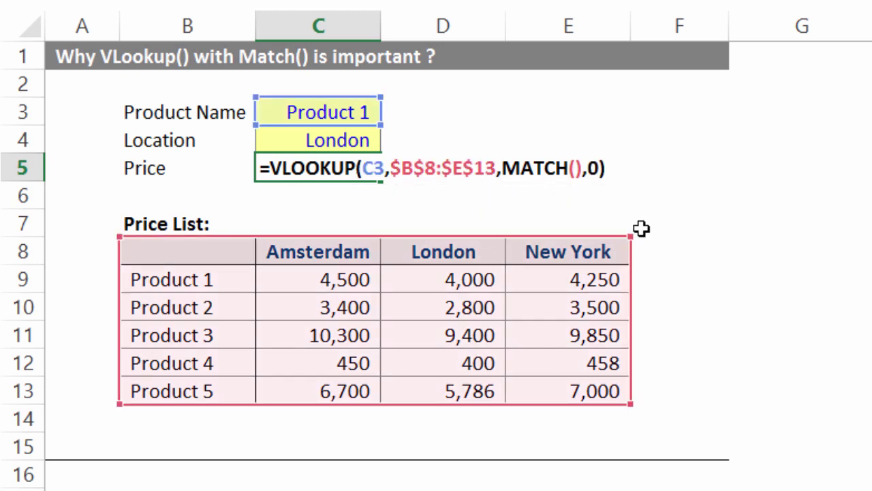
key(Left)
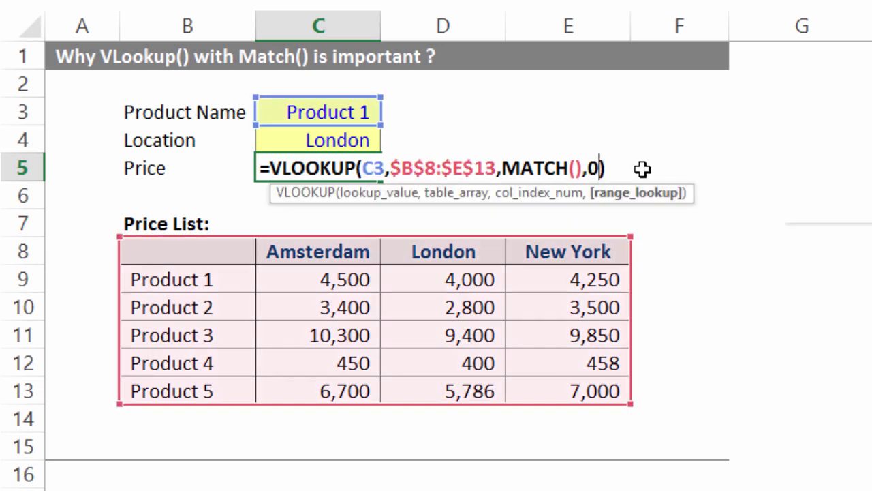
key(BackSpace)
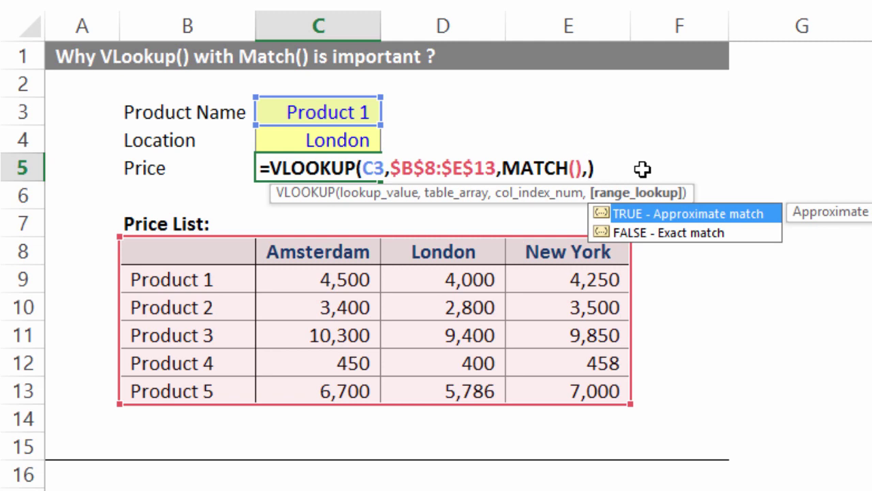
text(0)
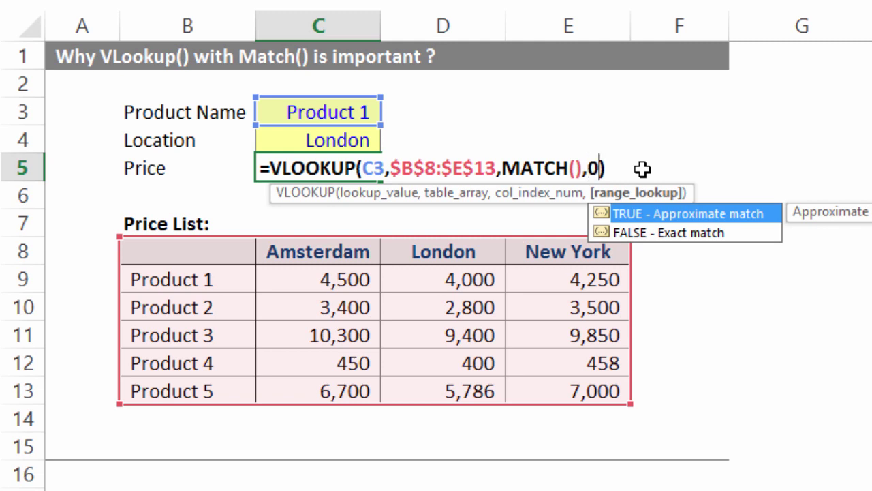
Fill in the nested MATCH with C4 as lookup value, $B$8:$E$8 as lookup array and 0 as match type
click(575, 169)
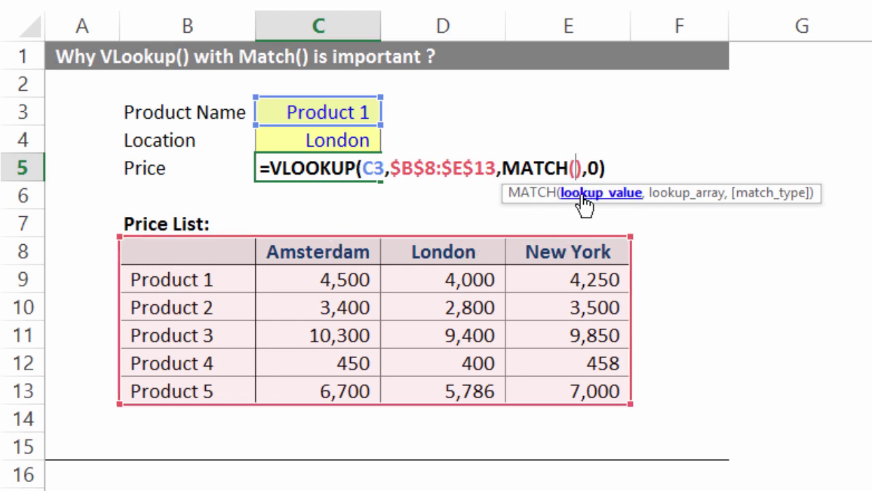
click(341, 140)
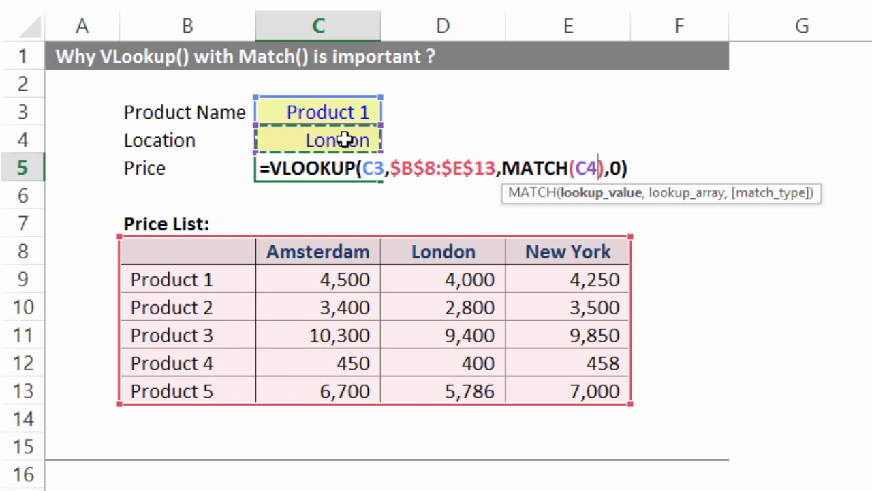
text(,)
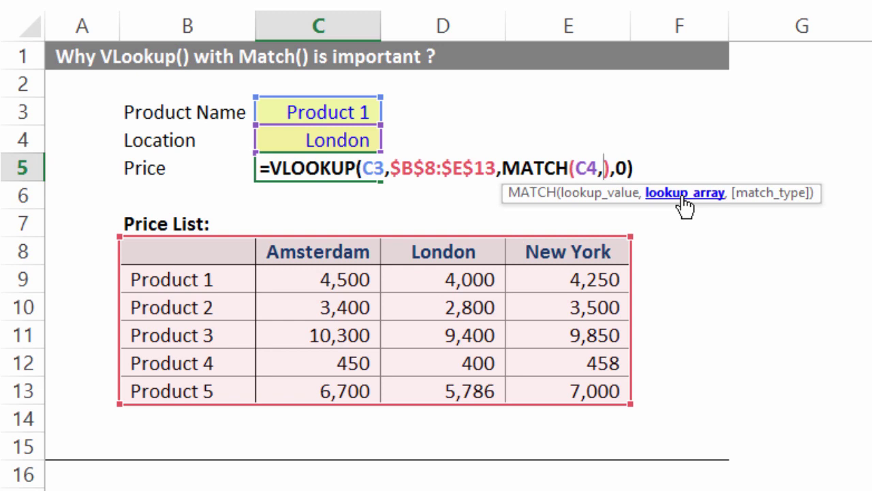
click(150, 252)
drag(149, 252, 552, 252)
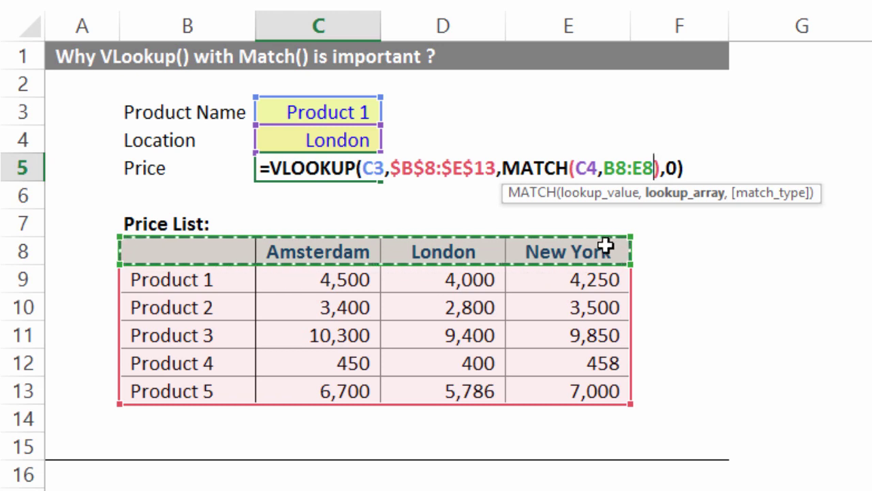
key(F4)
text(,)
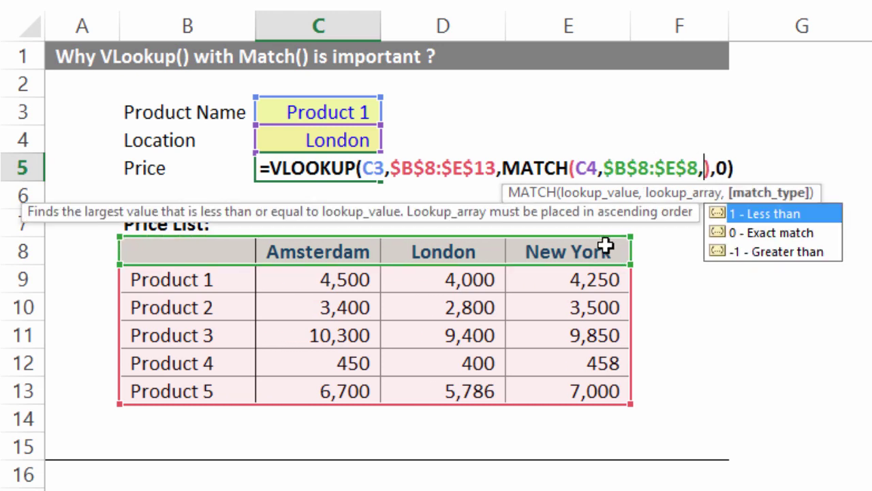
text(0)
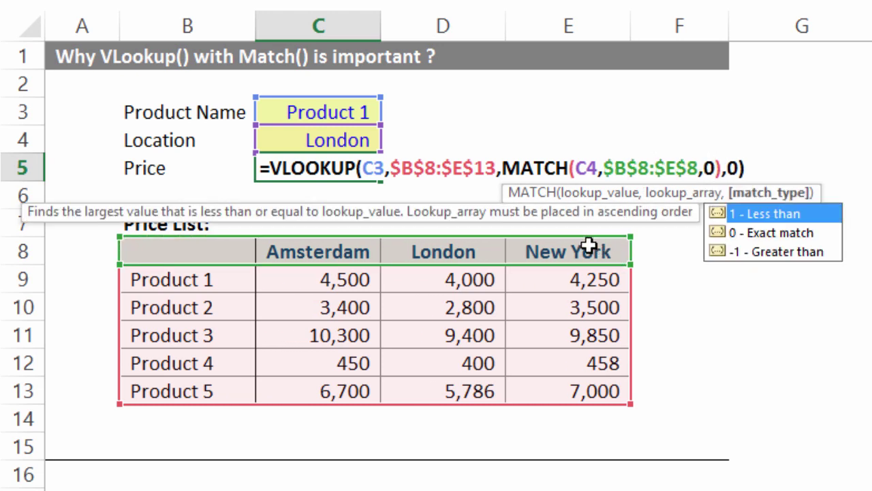
Copy the MATCH(C4,$B$8:$E$8,0) part of the formula and commit the price formula in C5
drag(501, 168, 720, 163)
text())
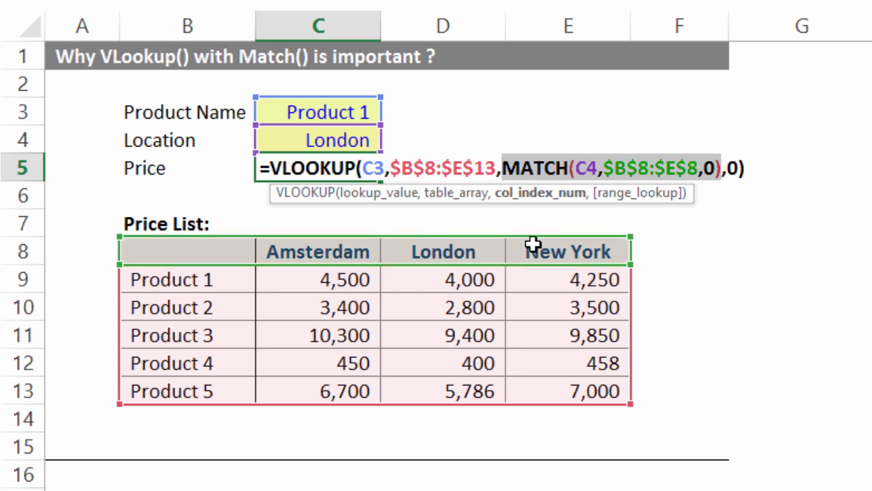
key(Return)
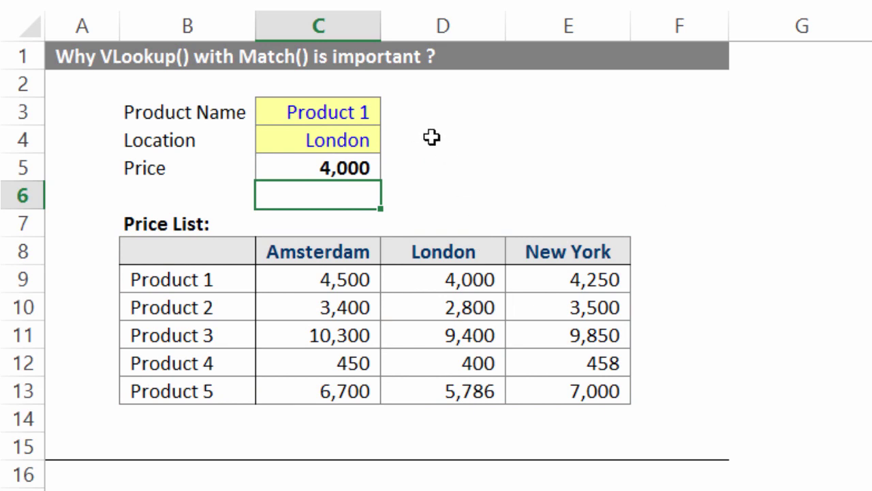
Enter the copied MATCH expression as a standalone formula in D4
double_click(432, 137)
text(=)
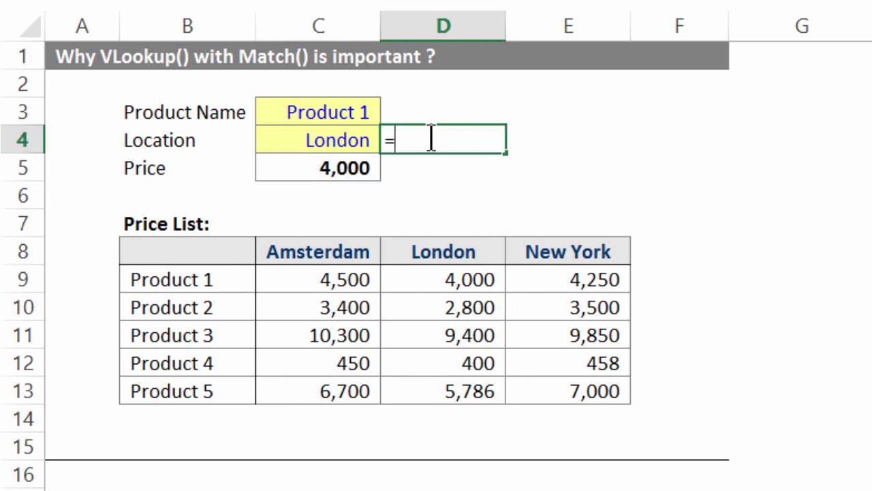
key(ctrl+v)
key(Tab)
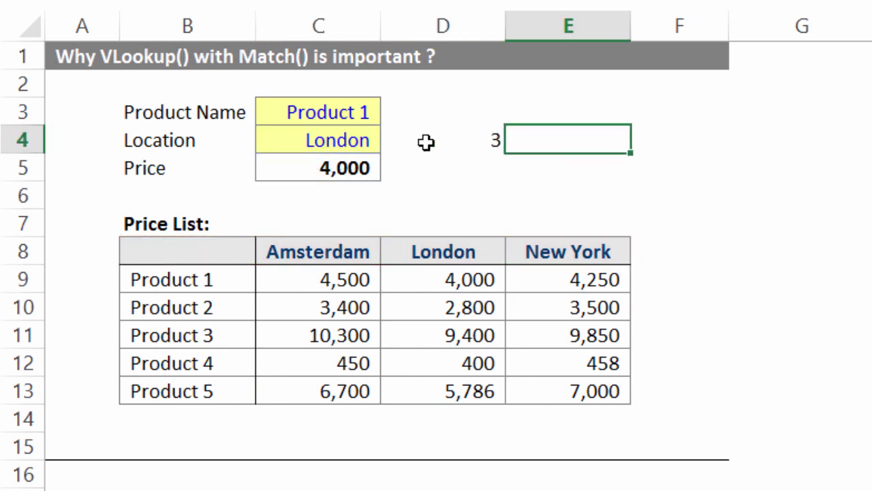
Test the lookup by changing the location in C4 to Amsterdam and finally to New York
click(350, 136)
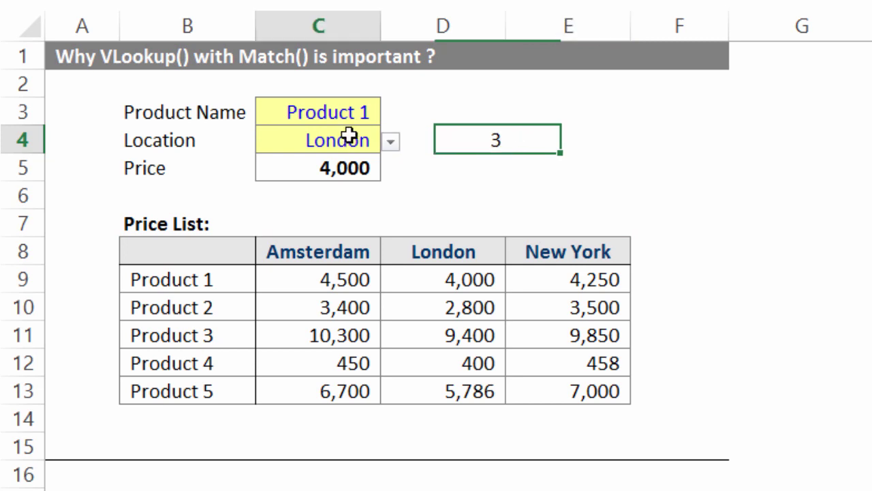
click(392, 141)
click(324, 183)
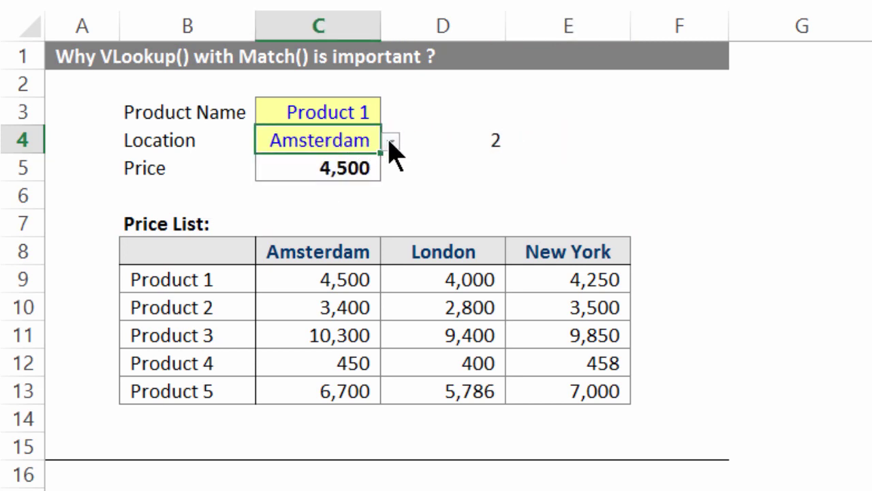
click(392, 142)
click(303, 208)
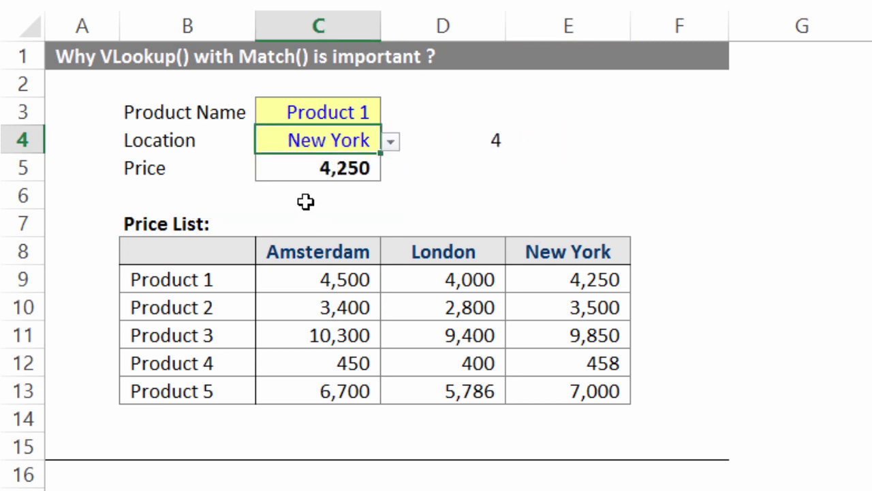
Open the price formula in C5 and highlight its nested MATCH portion for review
click(327, 169)
double_click(332, 169)
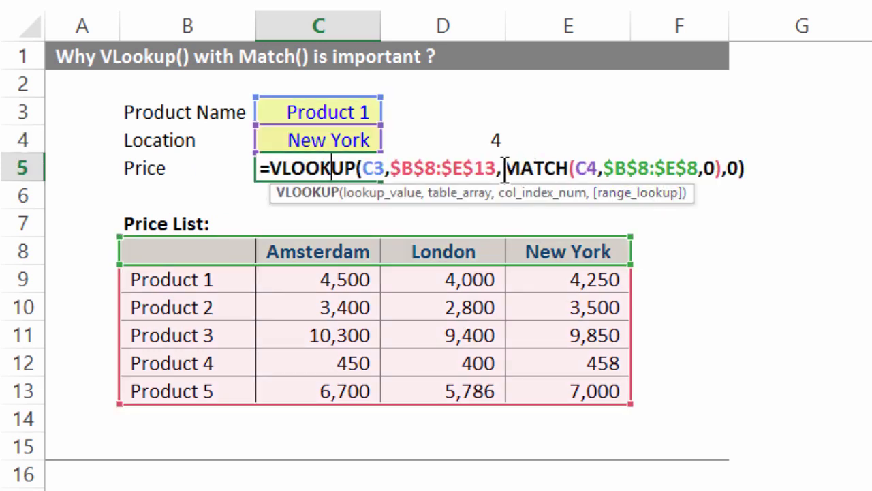
drag(503, 169, 723, 179)
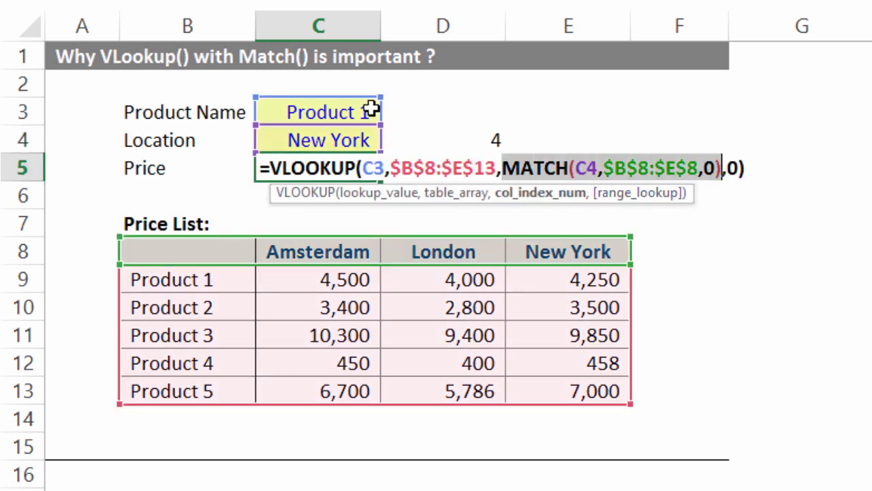